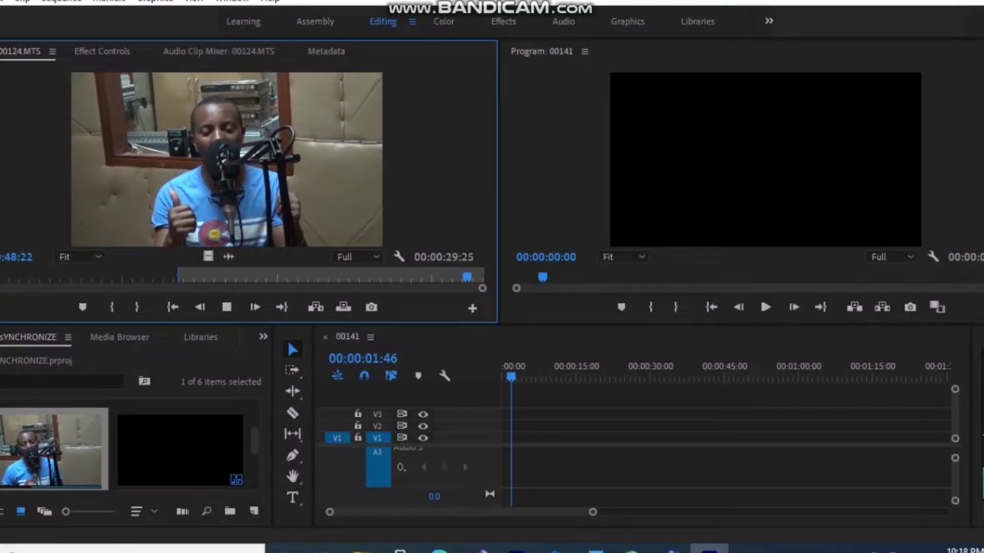
- Play back the 00124.MTS source clip and shorten its marked range to 00:00:27:03
{"action": "key", "text": "space"}
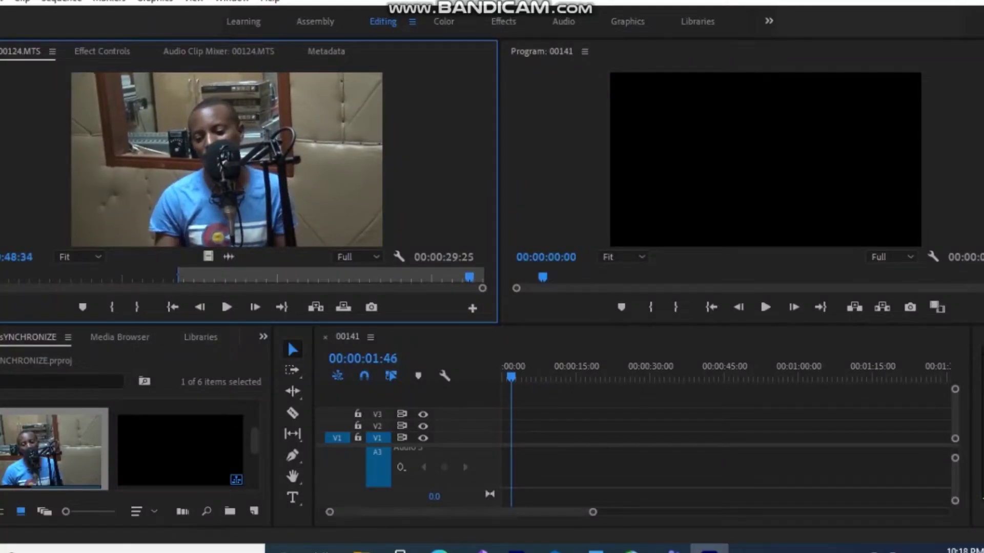
{"action": "left_click_drag", "start_coordinate": [469, 277], "coordinate": [453, 277]}
{"action": "key", "text": "space"}
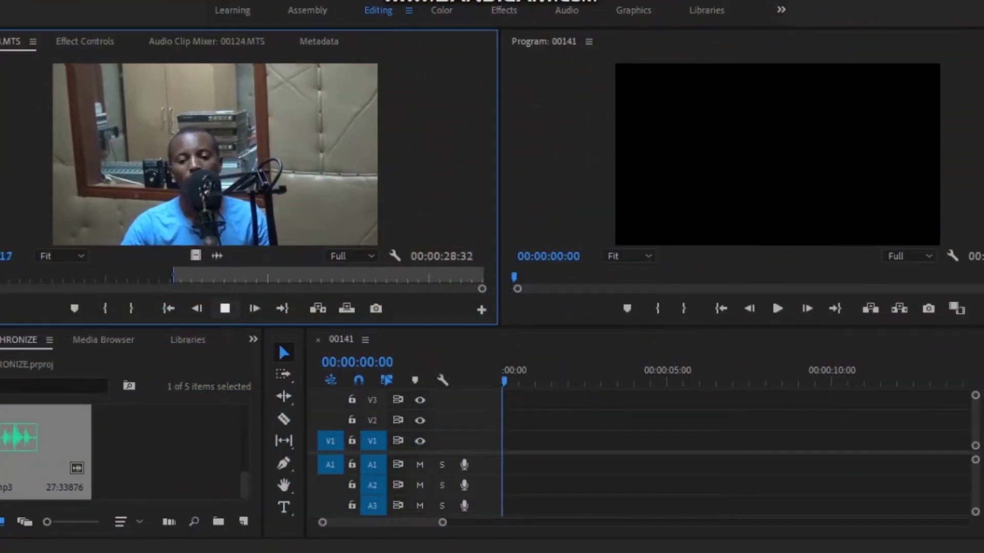
{"action": "key", "text": "space"}
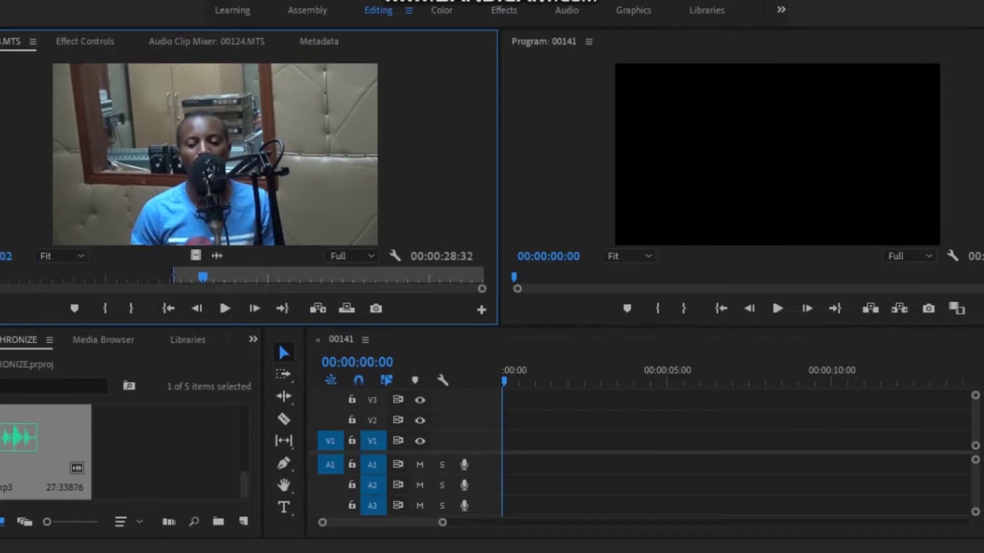
{"action": "left_click", "coordinate": [224, 308]}
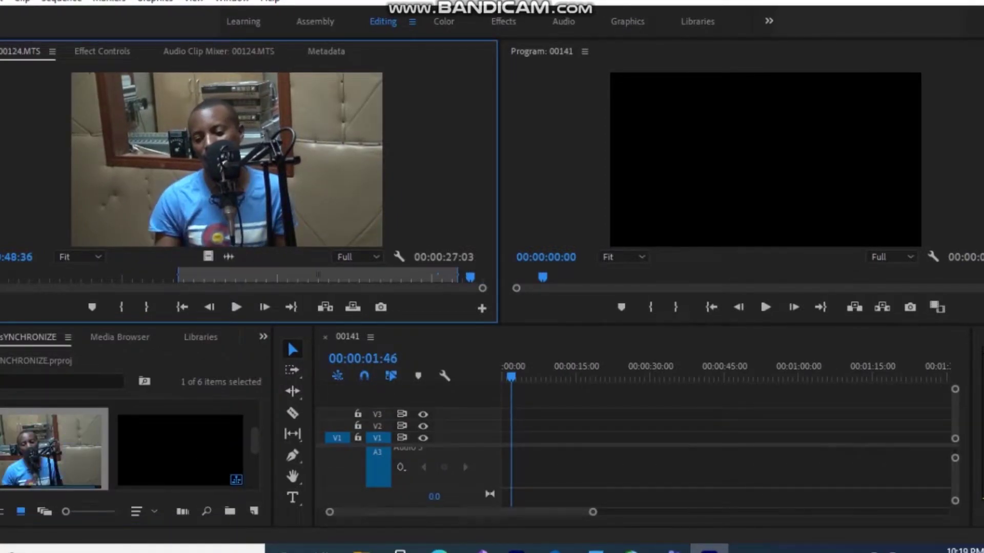
- Place the marked 00124.MTS footage at the start of track V1 and enlarge the video and audio track heights
{"action": "left_click_drag", "start_coordinate": [227, 160], "coordinate": [543, 439]}
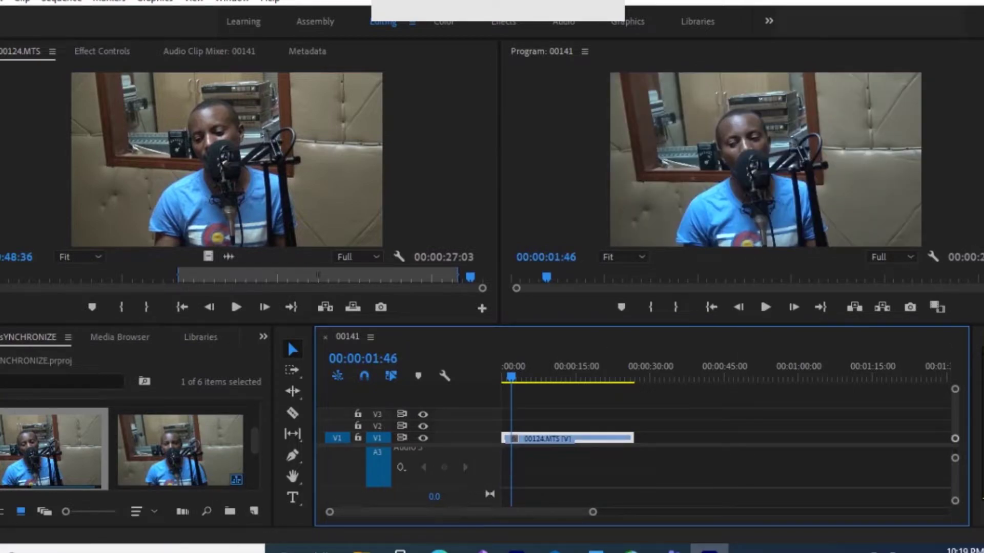
{"action": "mouse_move", "coordinate": [955, 390]}
{"action": "left_mouse_down"}
{"action": "mouse_move", "coordinate": [955, 405]}
{"action": "mouse_move", "coordinate": [955, 397]}
{"action": "left_mouse_up"}
{"action": "key", "text": "ctrl+-"}
{"action": "key", "text": "ctrl+-"}
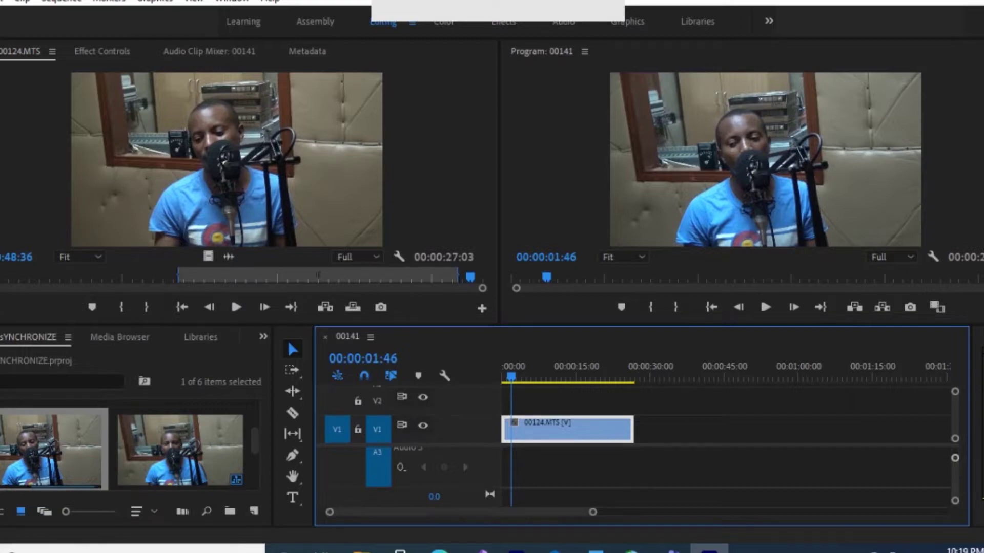
{"action": "mouse_move", "coordinate": [956, 493]}
{"action": "left_mouse_down"}
{"action": "mouse_move", "coordinate": [955, 461]}
{"action": "mouse_move", "coordinate": [955, 486]}
{"action": "left_mouse_up"}
{"action": "key", "text": "alt+-"}
{"action": "key", "text": "alt+-"}
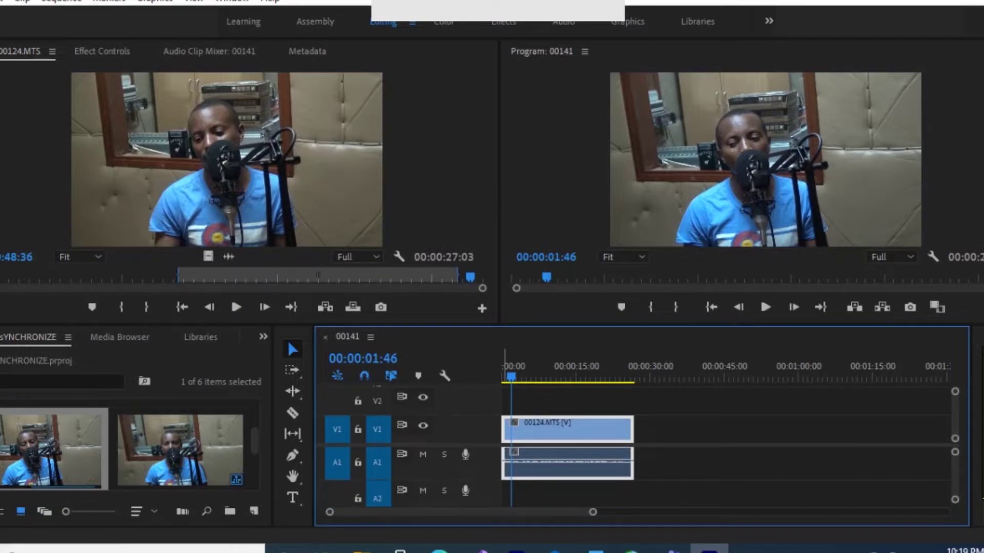
- Open clip synch.mp3 as the source, extend its marked range to 00;00;27;13 and place it at the start of track A2
{"action": "scroll", "coordinate": [128, 445], "scroll_direction": "down", "scroll_amount": 3}
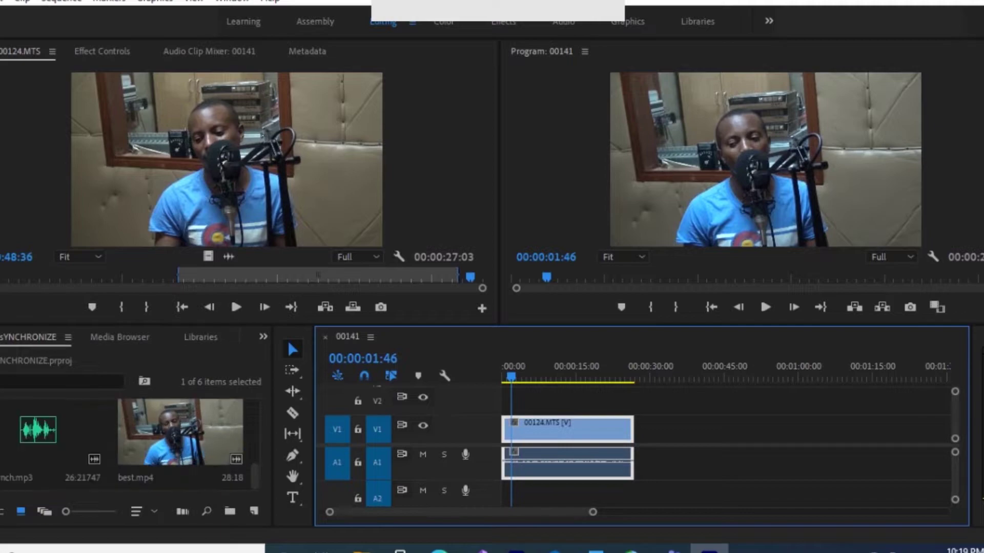
{"action": "double_click", "coordinate": [39, 431]}
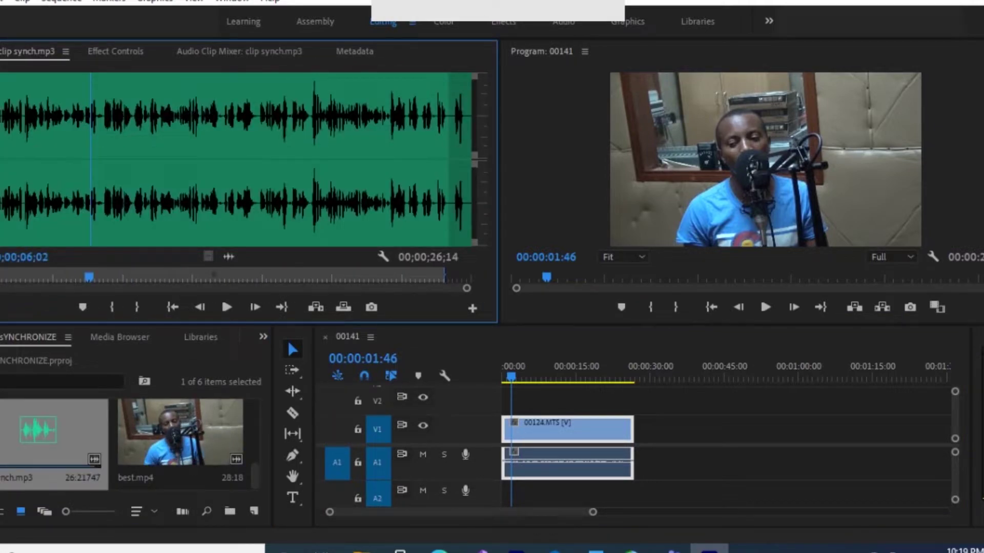
{"action": "left_click_drag", "start_coordinate": [89, 277], "coordinate": [0, 277]}
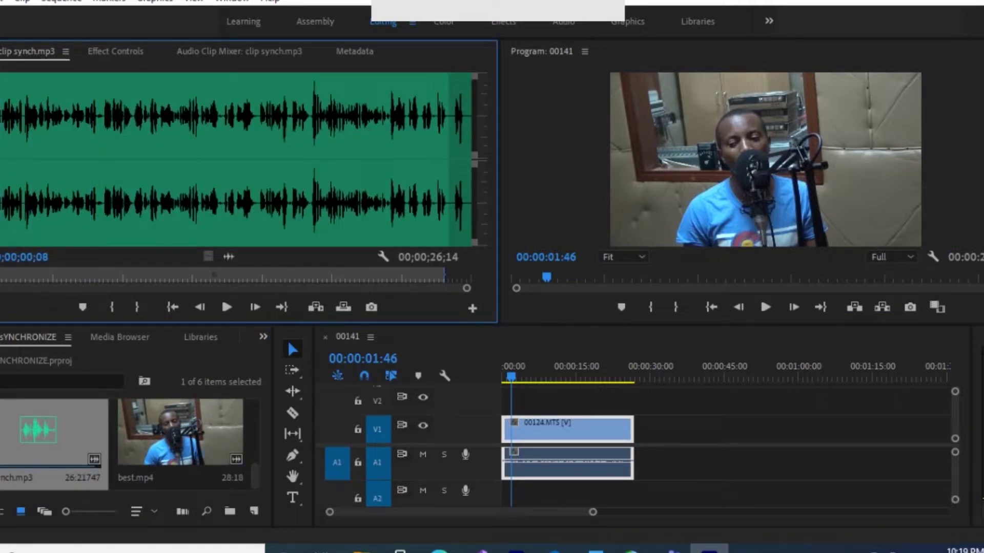
{"action": "key", "text": "space"}
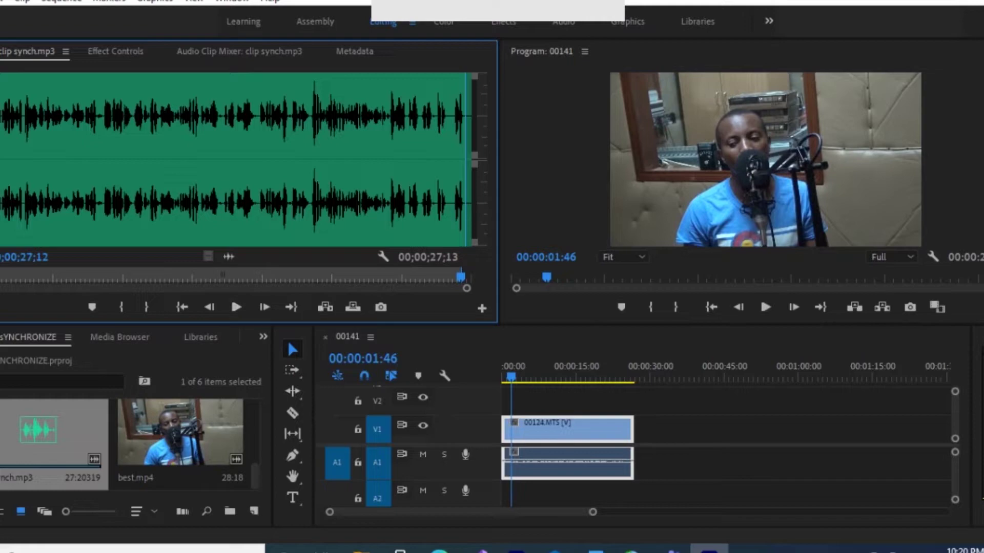
{"action": "left_click_drag", "start_coordinate": [229, 257], "coordinate": [505, 495]}
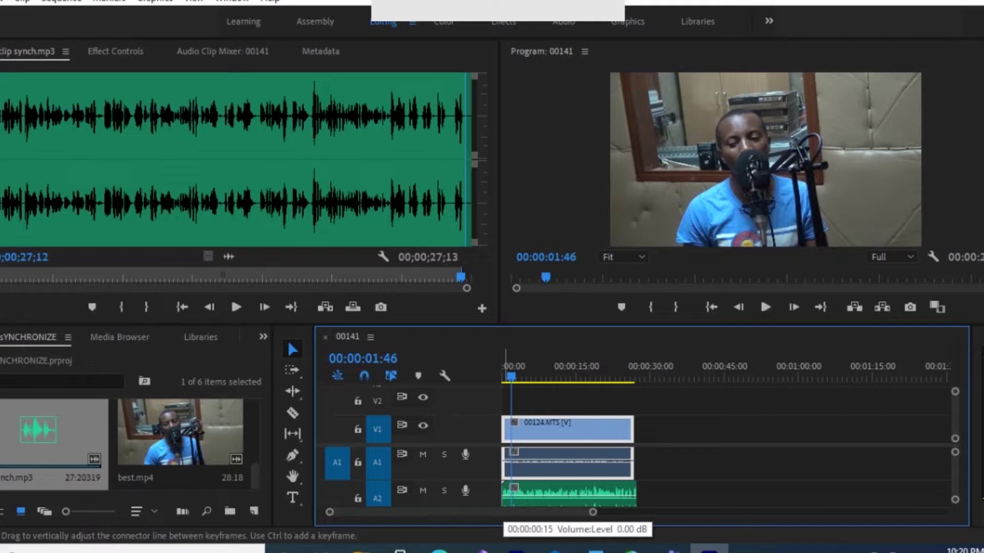
- Select the video clip and both audio clips in the timeline and synchronize them by audio on track channel 1
{"action": "left_click", "coordinate": [533, 403]}
{"action": "left_click_drag", "start_coordinate": [533, 402], "coordinate": [569, 447]}
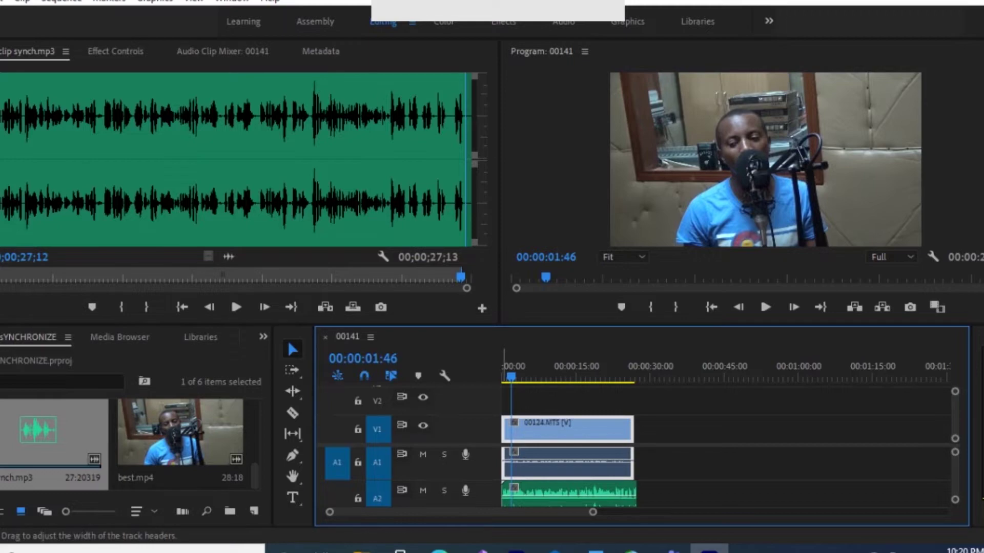
{"action": "left_click_drag", "start_coordinate": [504, 404], "coordinate": [637, 498]}
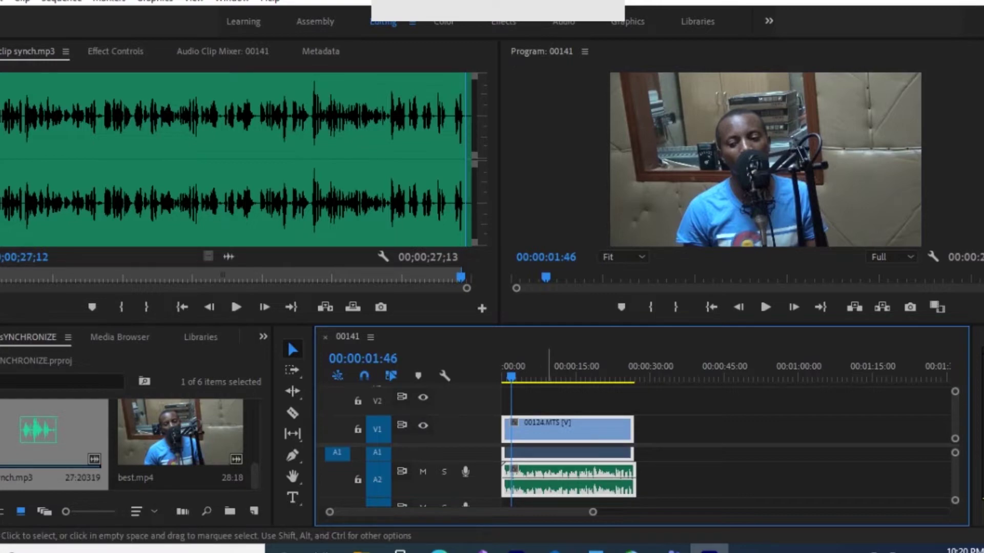
{"action": "right_click", "coordinate": [542, 433]}
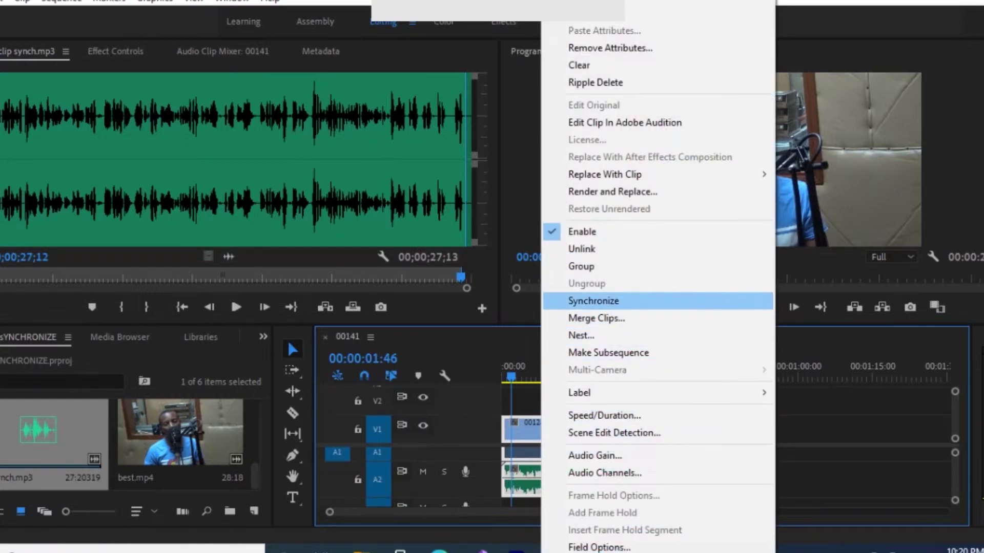
{"action": "left_click", "coordinate": [593, 301]}
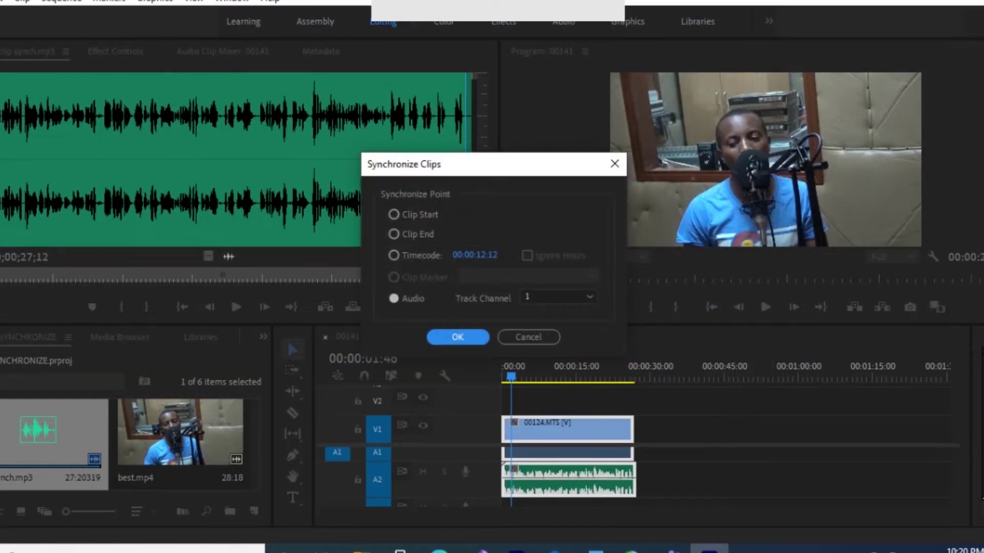
{"action": "left_click", "coordinate": [393, 298]}
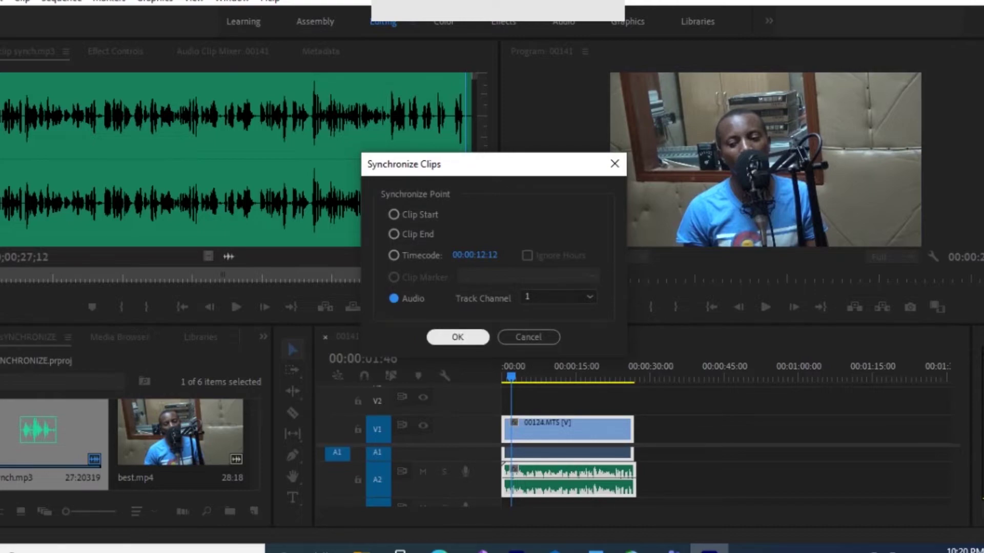
{"action": "left_click", "coordinate": [457, 337]}
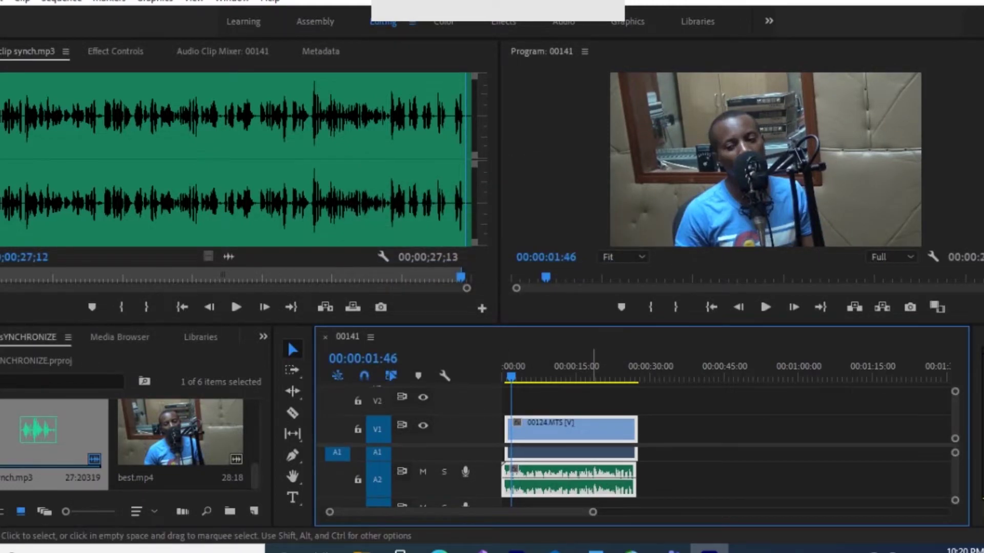
- Unlink the 00124.MTS video from its camera audio and delete the camera audio from track A1
{"action": "right_click", "coordinate": [593, 432]}
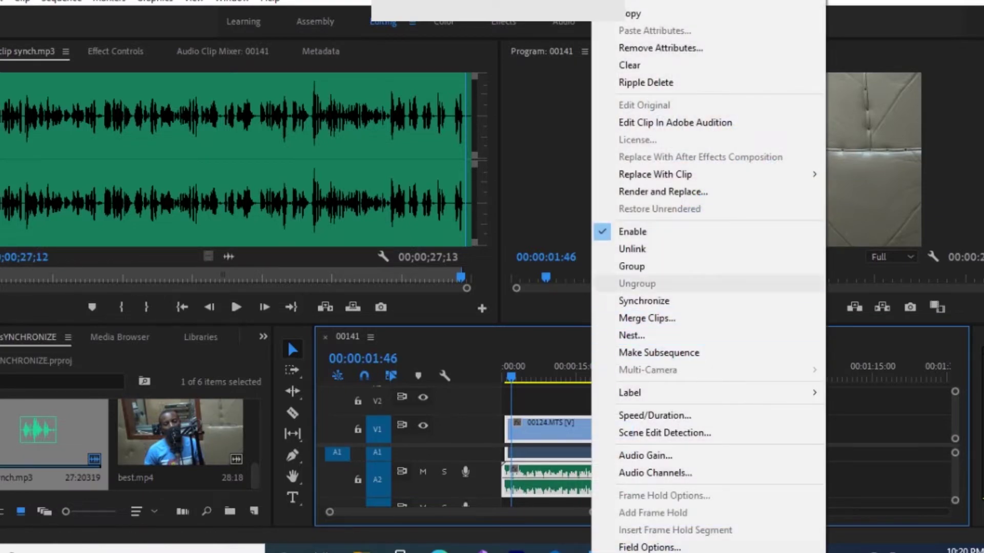
{"action": "left_click", "coordinate": [632, 248]}
{"action": "left_click", "coordinate": [585, 454]}
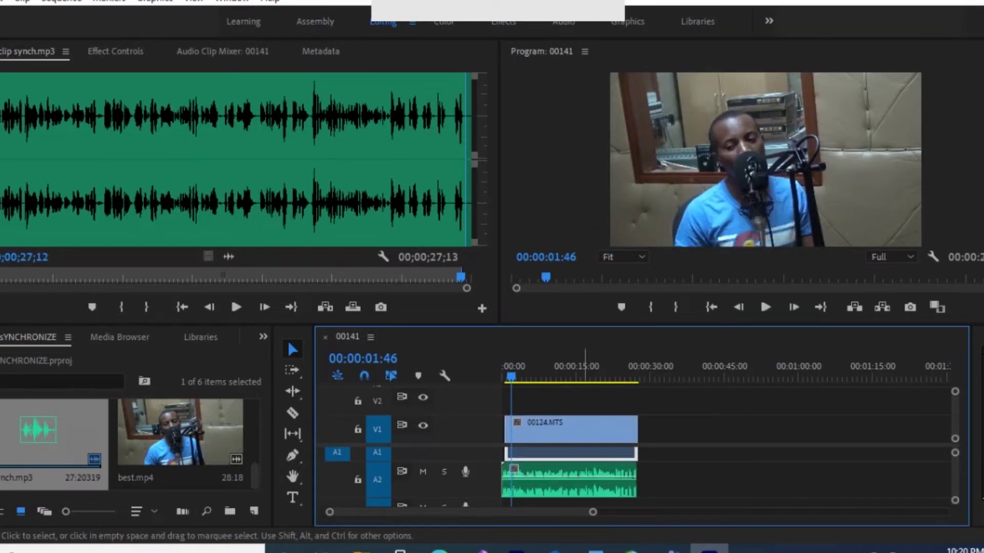
{"action": "key", "text": "Delete"}
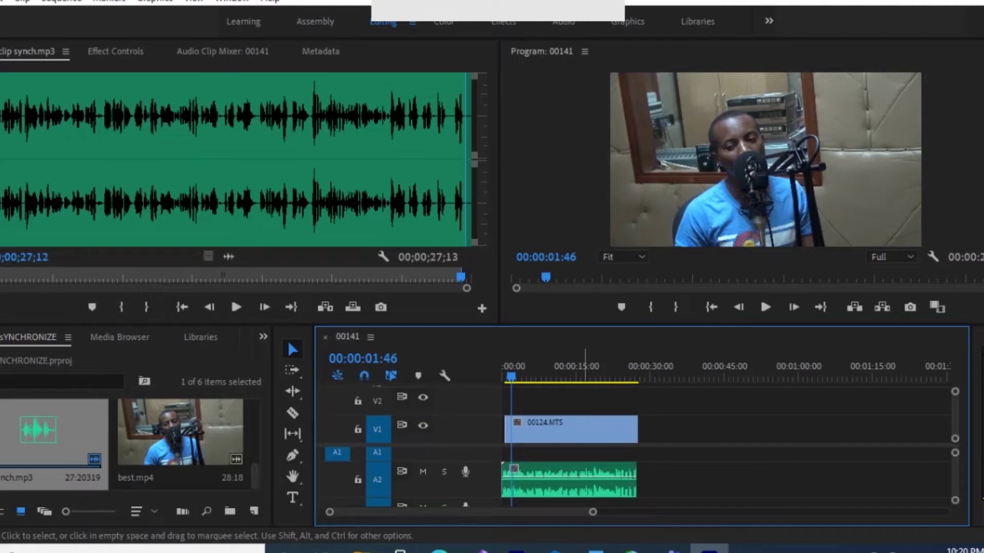
- Play the sequence from the beginning to check that the picture matches the external audio
{"action": "key", "text": "Home"}
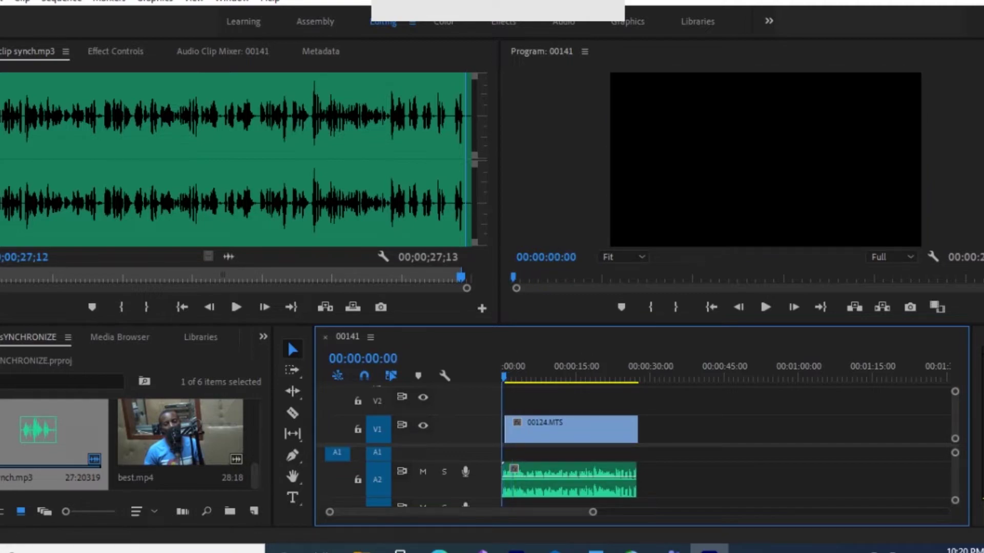
{"action": "key", "text": "space"}
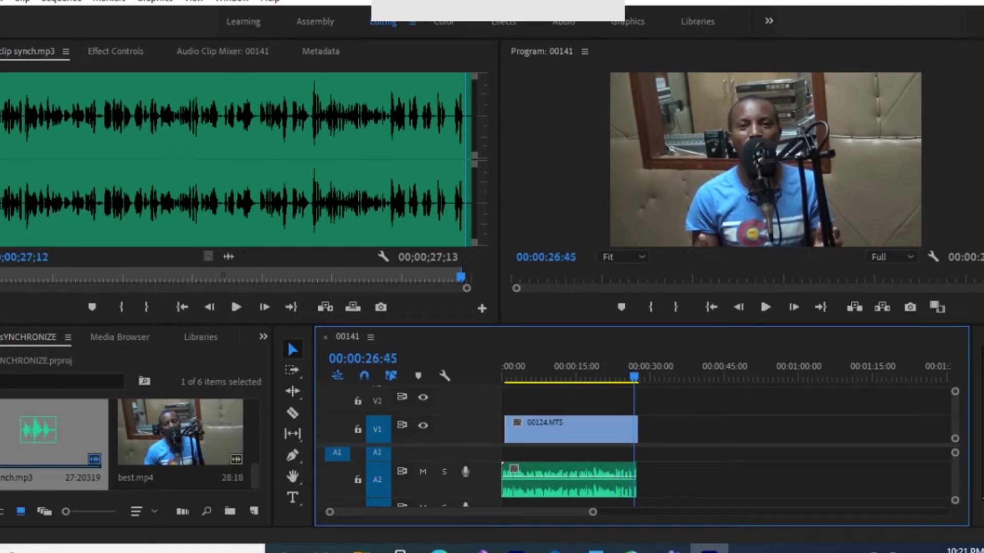
{"action": "left_click", "coordinate": [0, 0]}
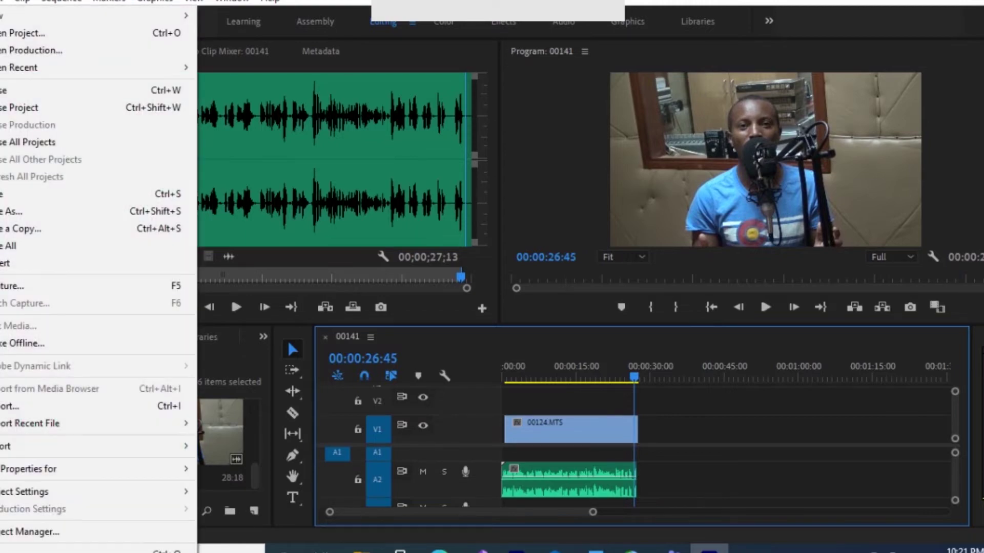
{"action": "key", "text": "Up"}
{"action": "key", "text": "Return"}
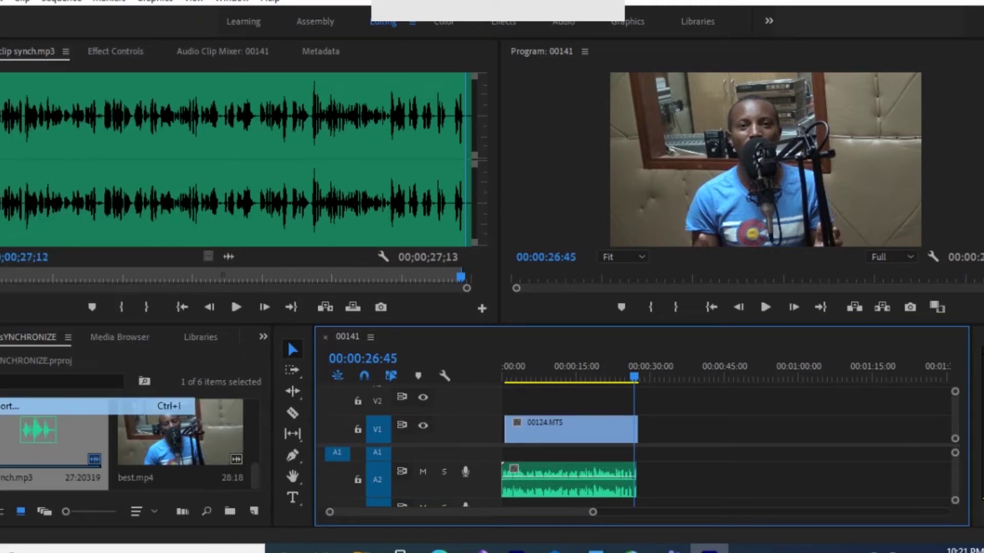
{"action": "left_click", "coordinate": [470, 18]}
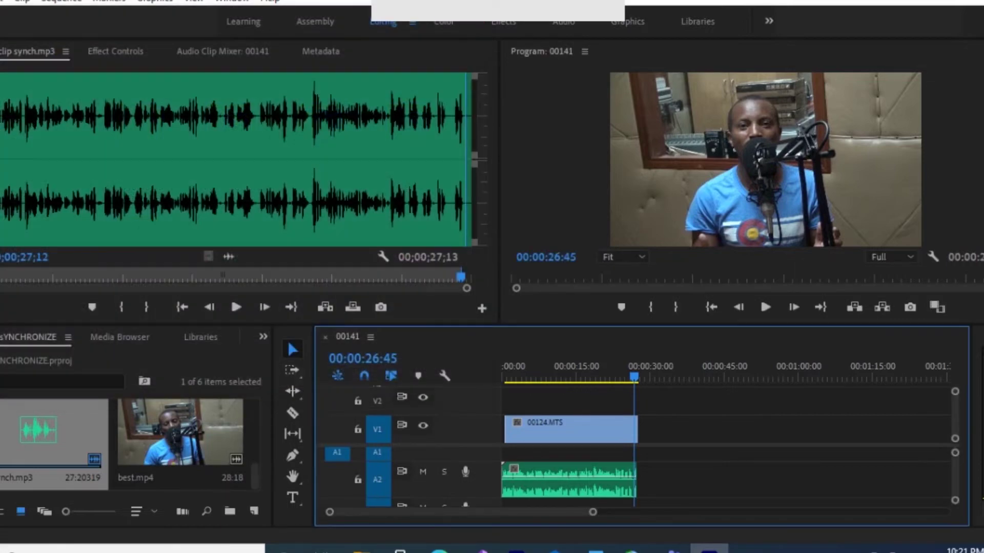
{"action": "key", "text": "alt+f"}
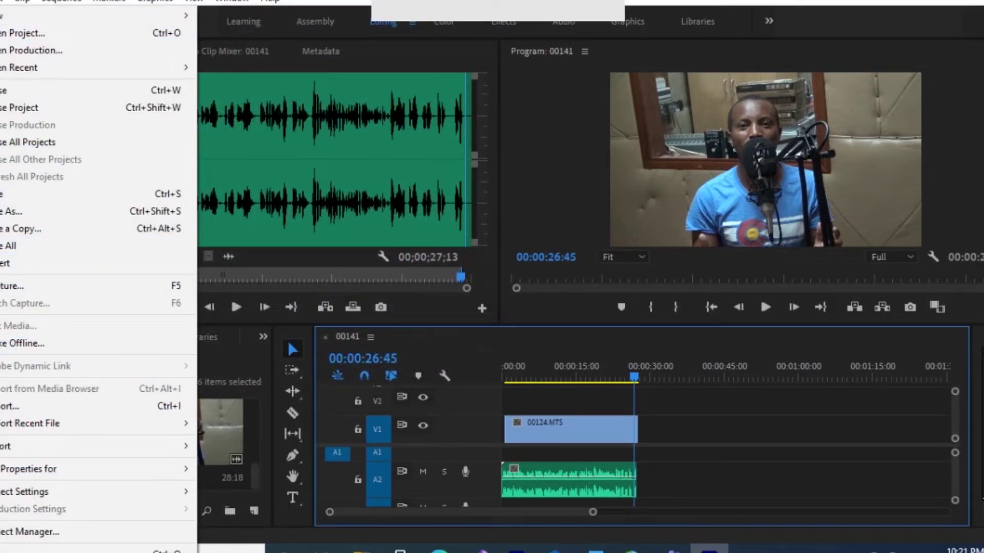
{"action": "key", "text": "Escape"}
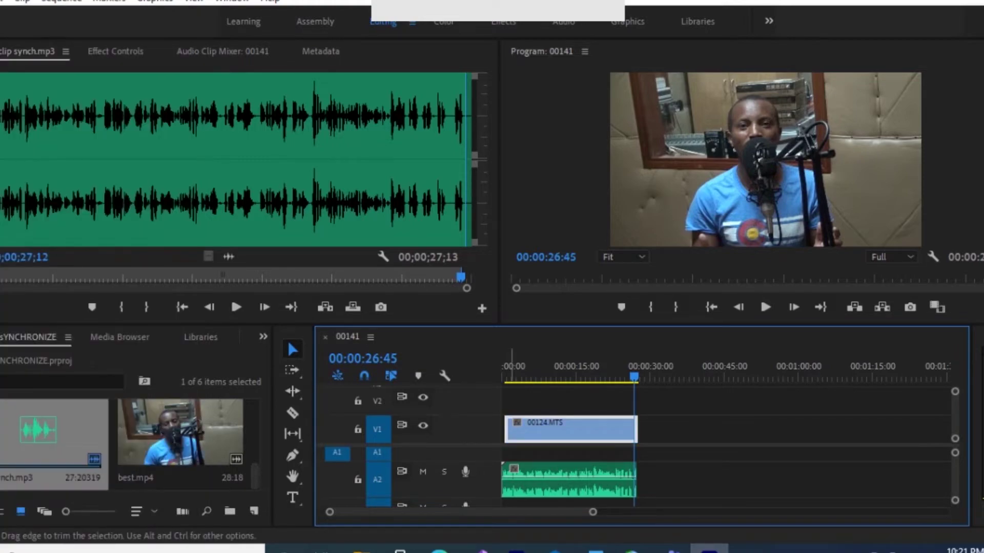
- Extend the beginning of the 00124.MTS video clip to the sequence start and play back the opening briefly
{"action": "left_click_drag", "start_coordinate": [506, 429], "coordinate": [502, 429]}
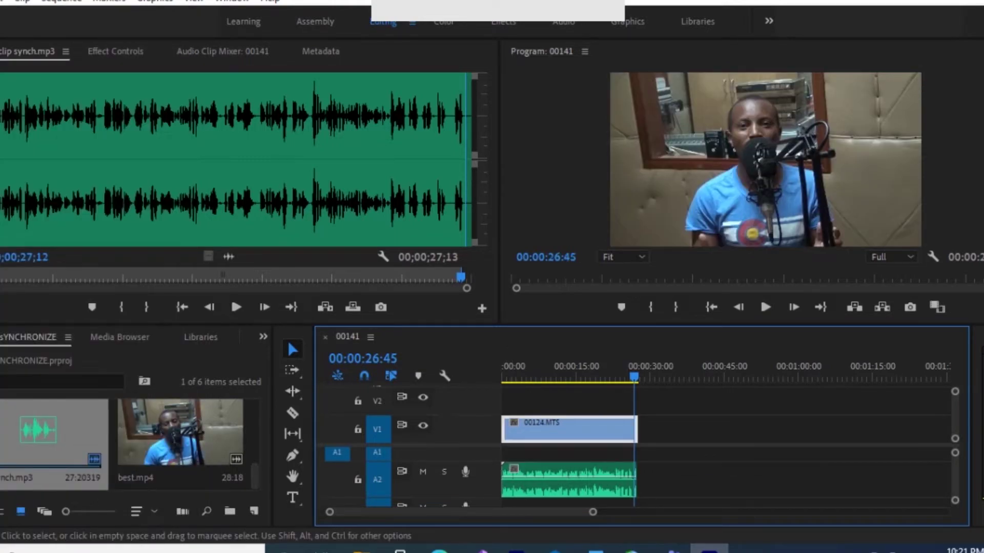
{"action": "left_click_drag", "start_coordinate": [635, 376], "coordinate": [501, 377]}
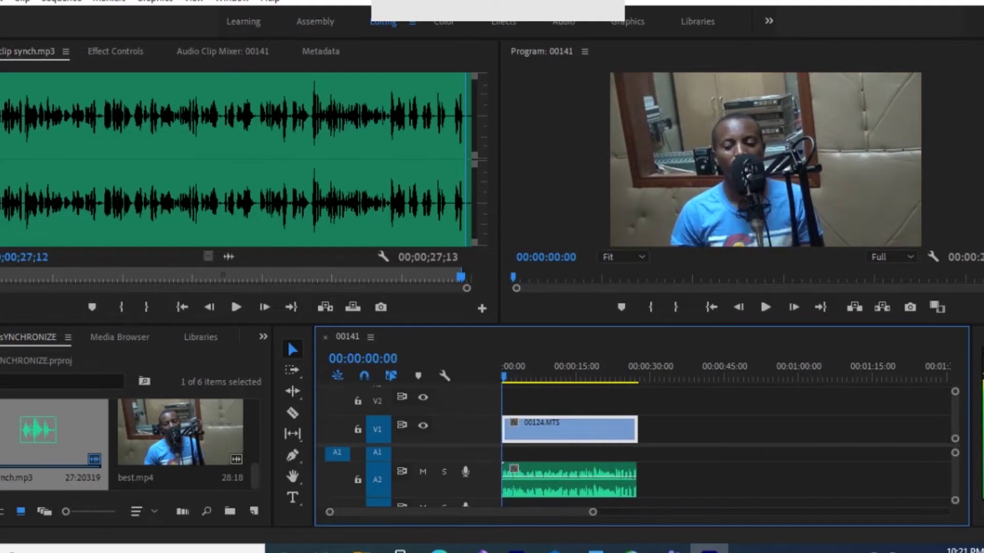
{"action": "key", "text": "space"}
{"action": "key", "text": "space"}
- Mark an in point at the start of the sequence and an out point at 00:00:27:20
{"action": "left_click", "coordinate": [503, 377]}
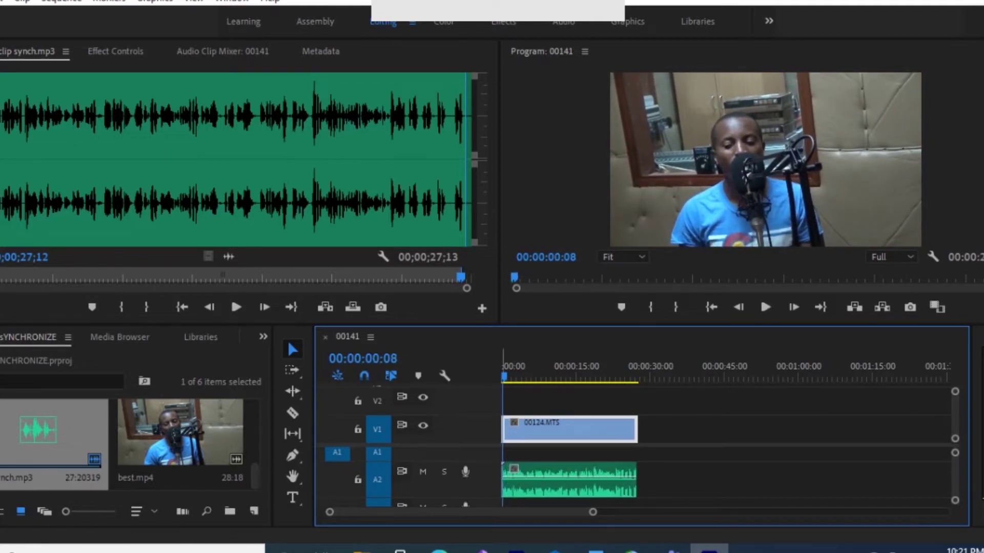
{"action": "left_click_drag", "start_coordinate": [503, 377], "coordinate": [638, 376]}
{"action": "key", "text": "i"}
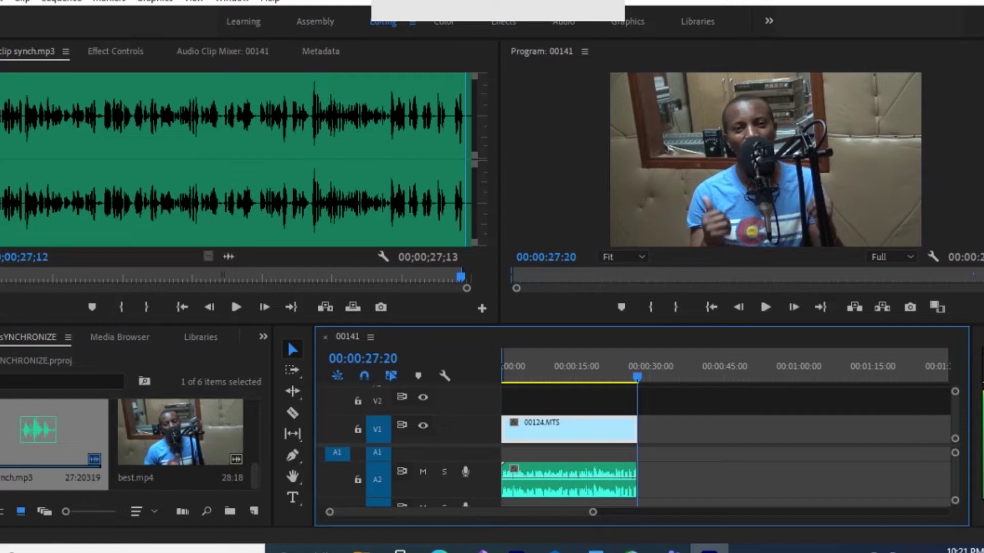
{"action": "key", "text": "o"}
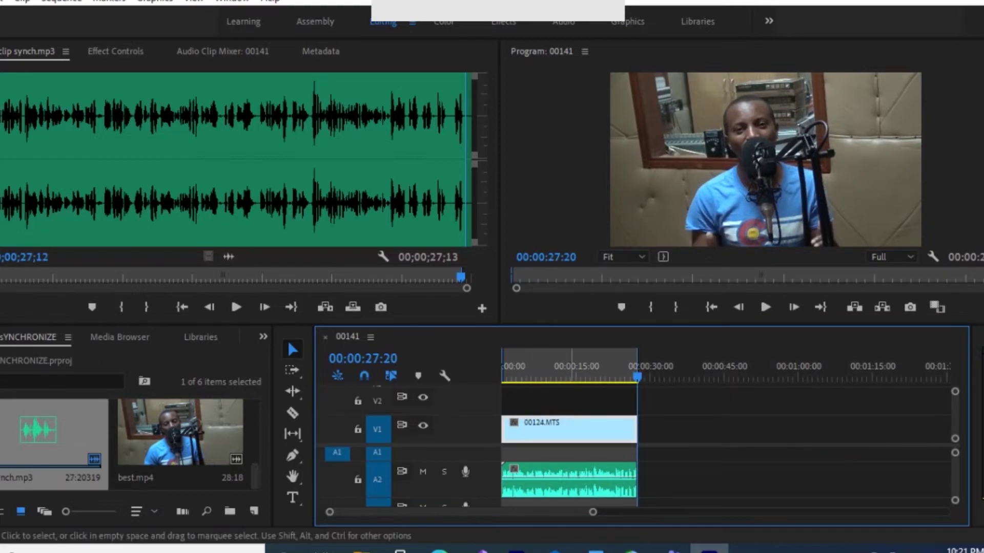
- Export the marked range of sequence 00141 as a media file with the output name synchhhhhh.mp4
{"action": "left_click", "coordinate": [0, 1]}
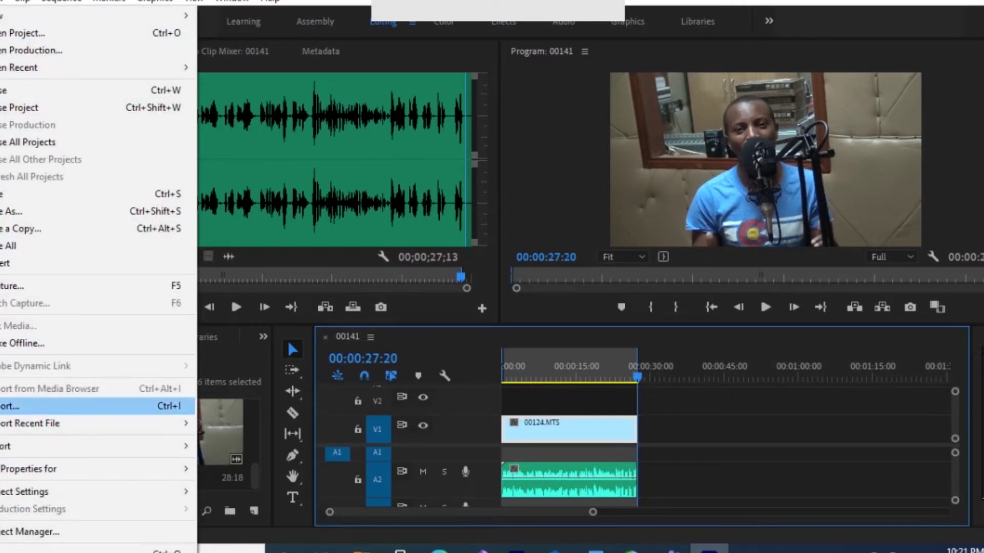
{"action": "mouse_move", "coordinate": [92, 446]}
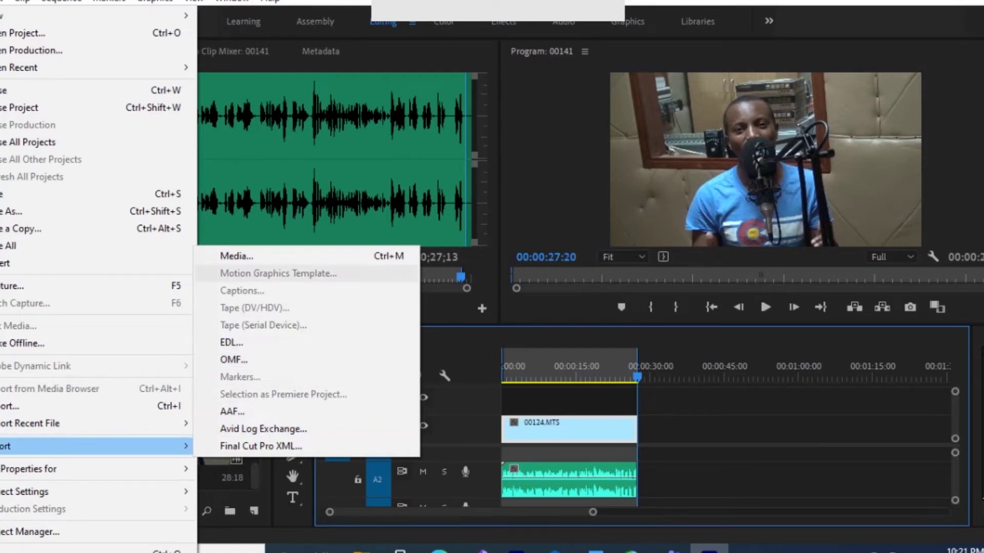
{"action": "left_click", "coordinate": [246, 256]}
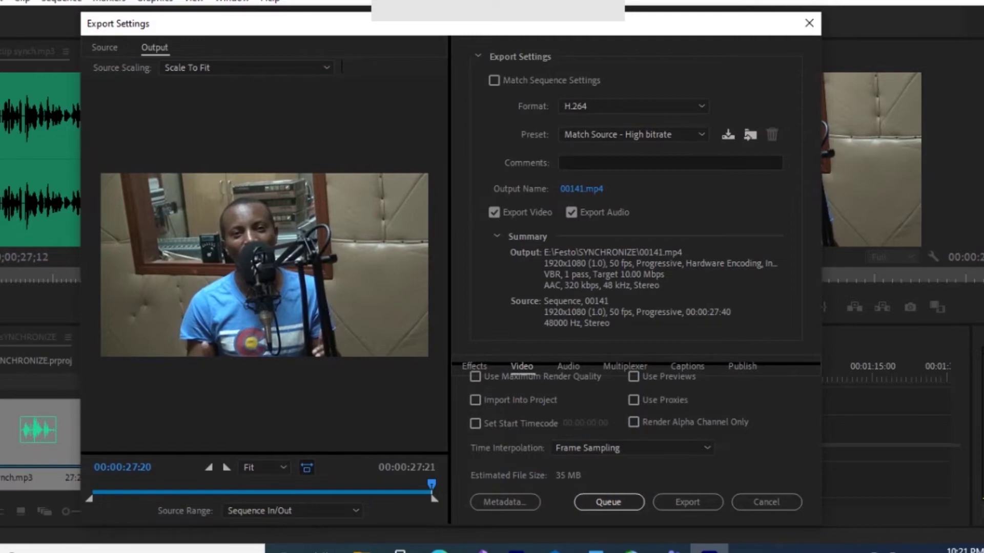
{"action": "left_click", "coordinate": [581, 189]}
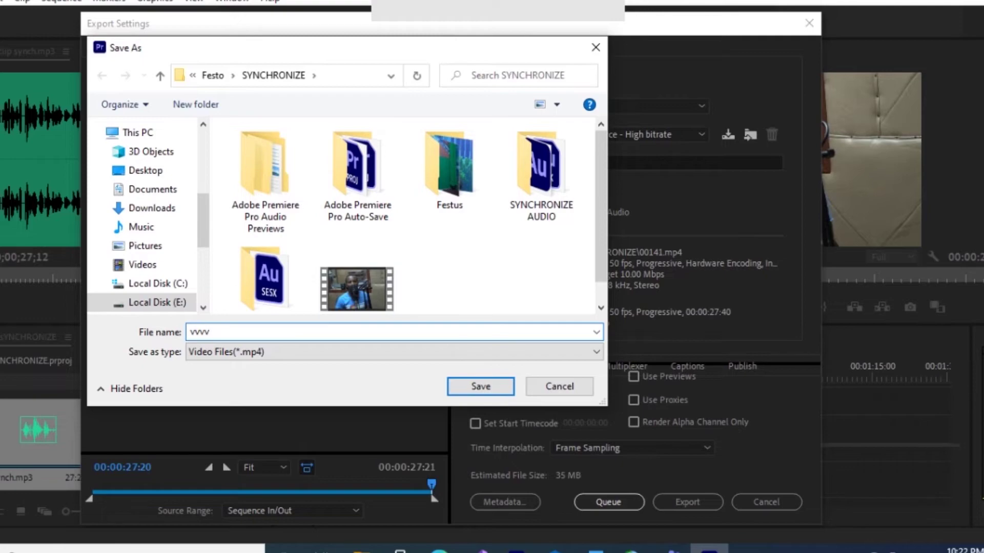
{"action": "key", "text": "BackSpace"}
{"action": "type", "text": "syn"}
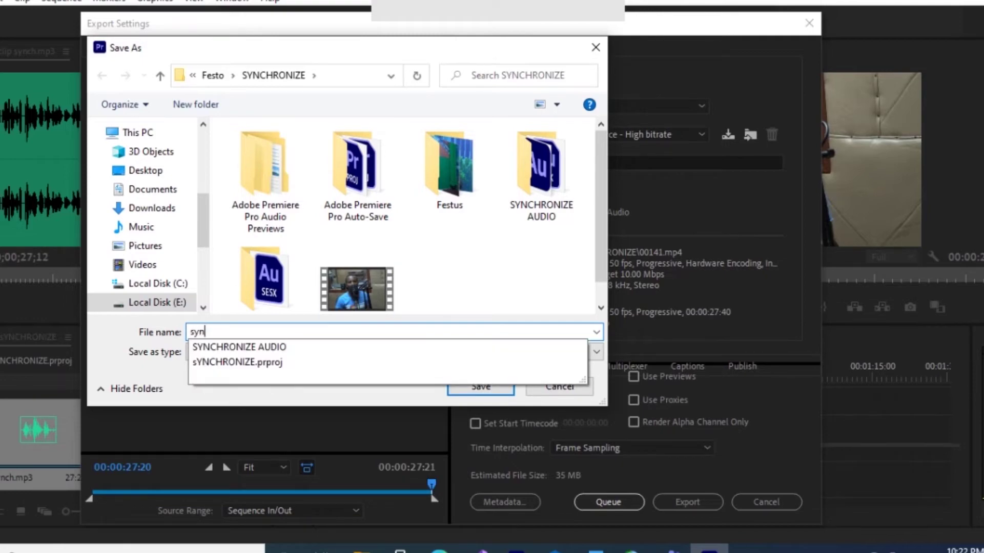
{"action": "type", "text": "chhhhhh"}
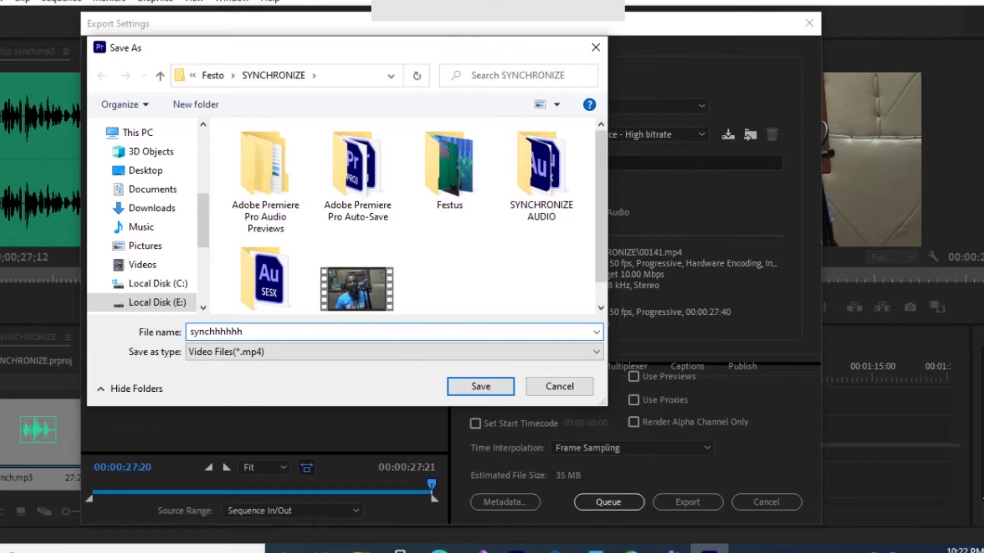
{"action": "key", "text": "Return"}
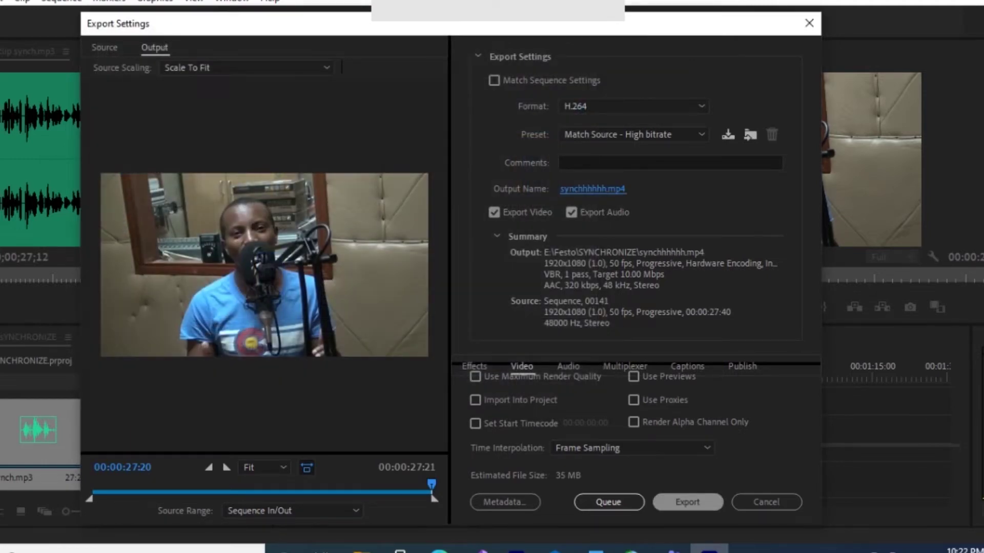
{"action": "left_click", "coordinate": [685, 502]}
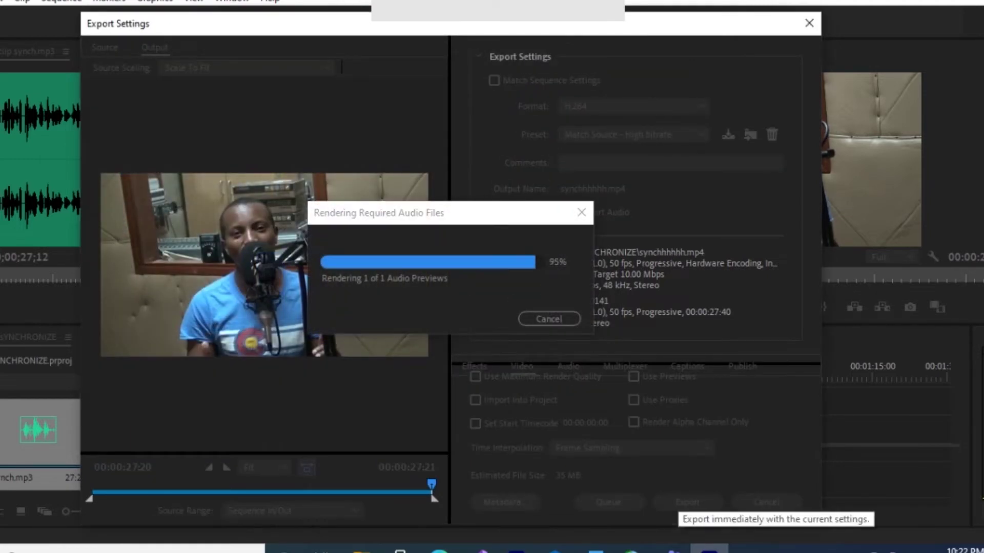